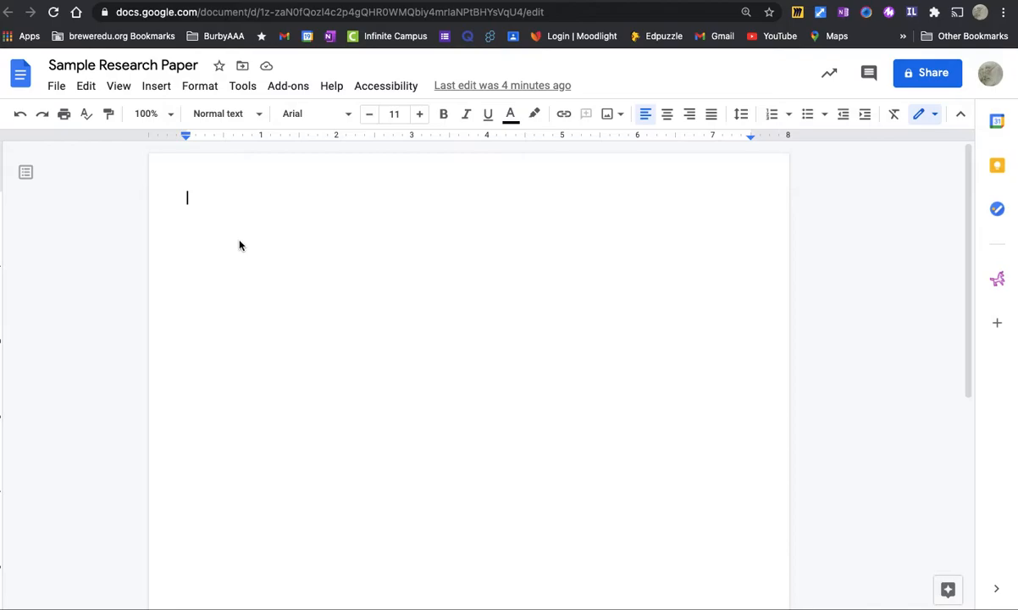
# Open the document's citations tool, check the available citation styles and keep MLA.
pyautogui.click(235, 90)
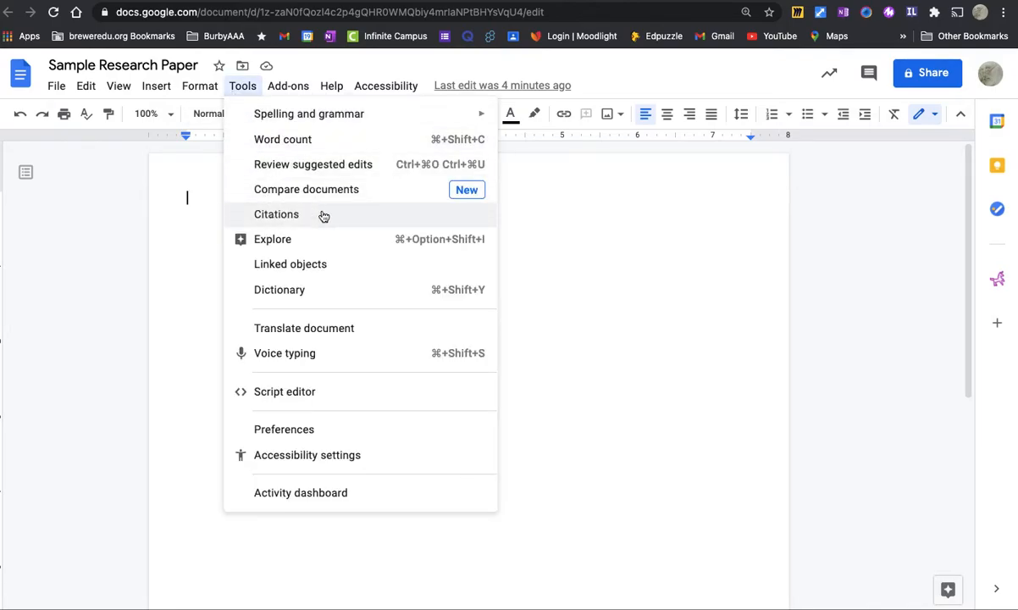
pyautogui.click(287, 223)
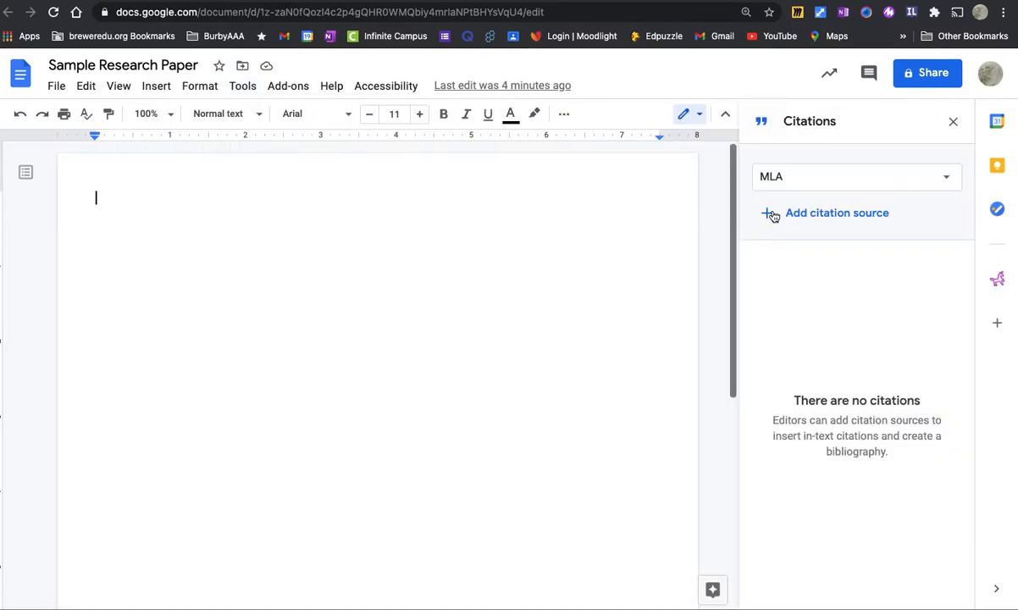
pyautogui.click(811, 188)
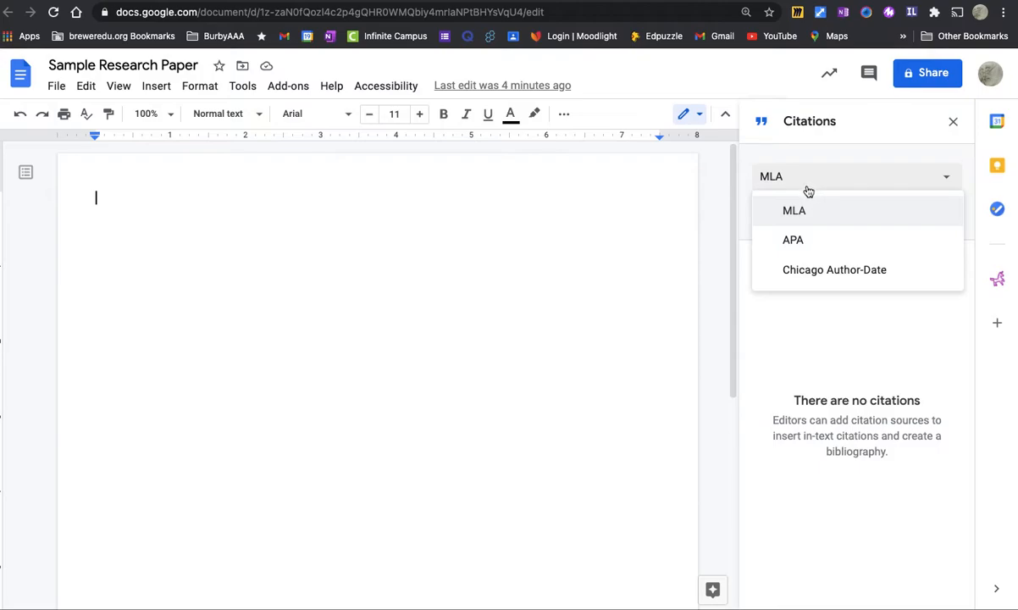
pyautogui.click(757, 377)
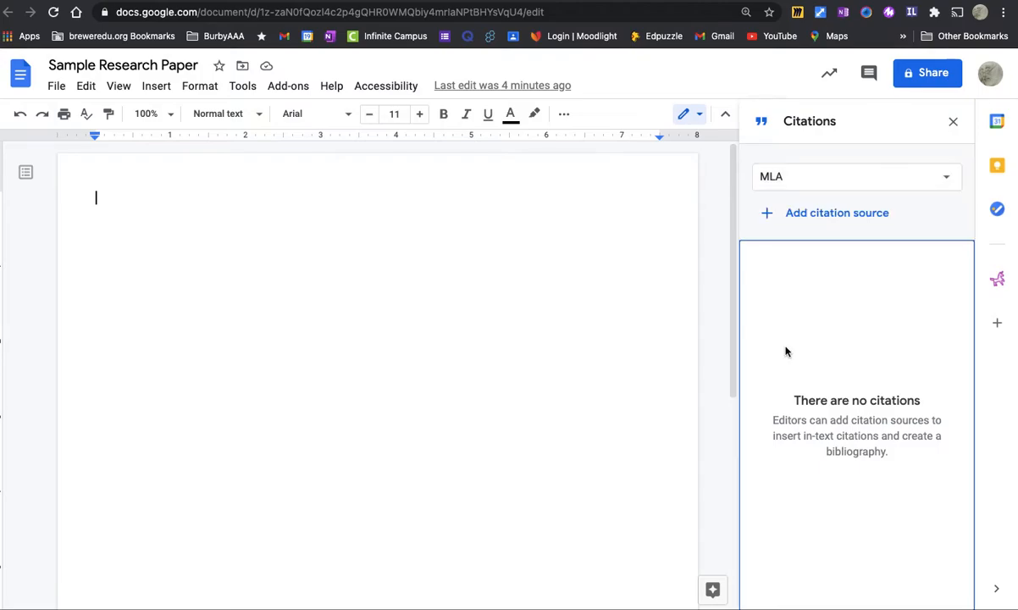
# Start a new citation source of type Journal article, accessed by Website.
pyautogui.click(799, 218)
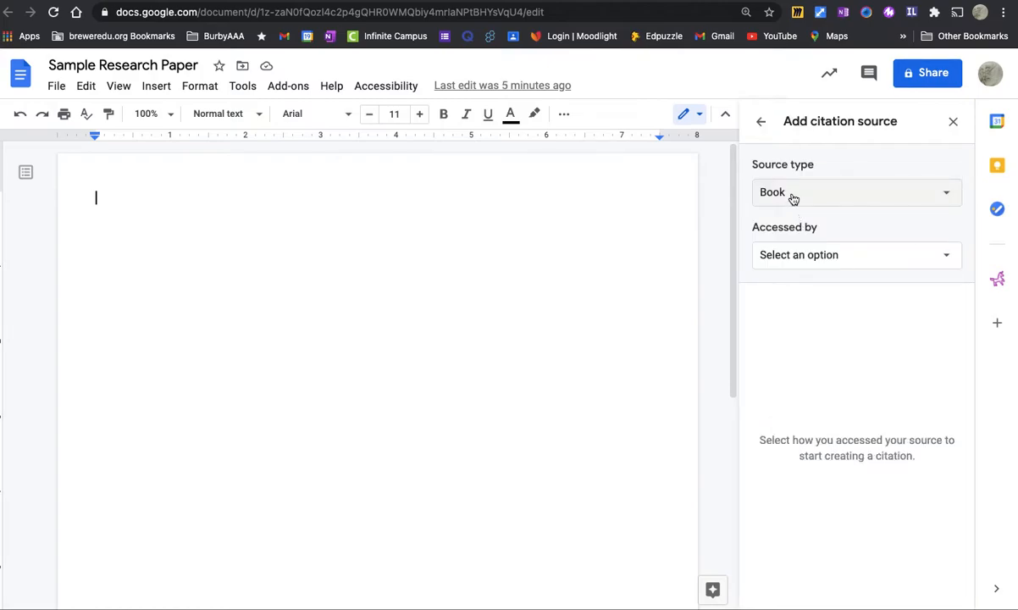
pyautogui.click(793, 195)
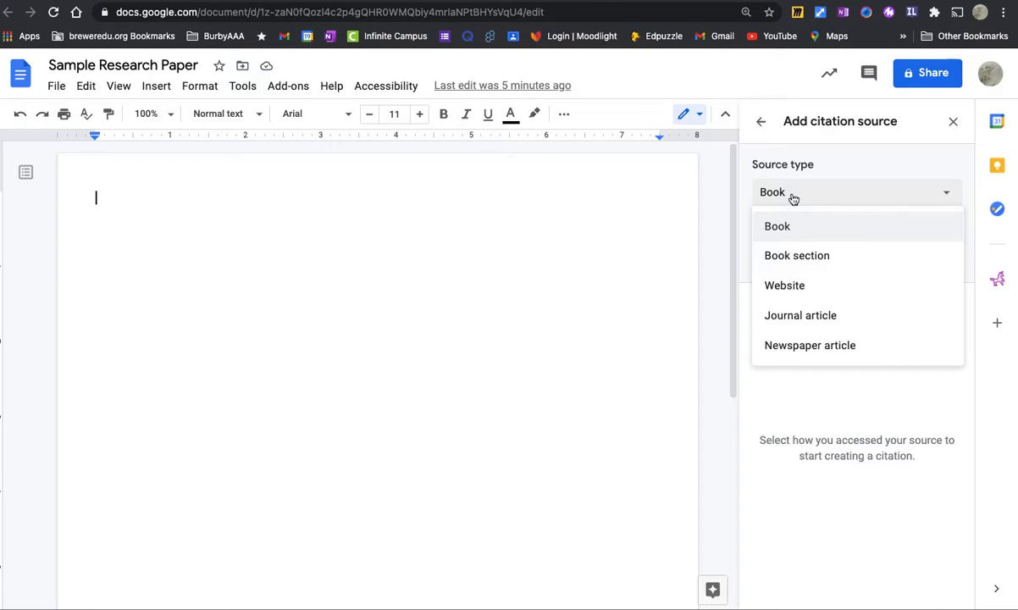
pyautogui.click(812, 320)
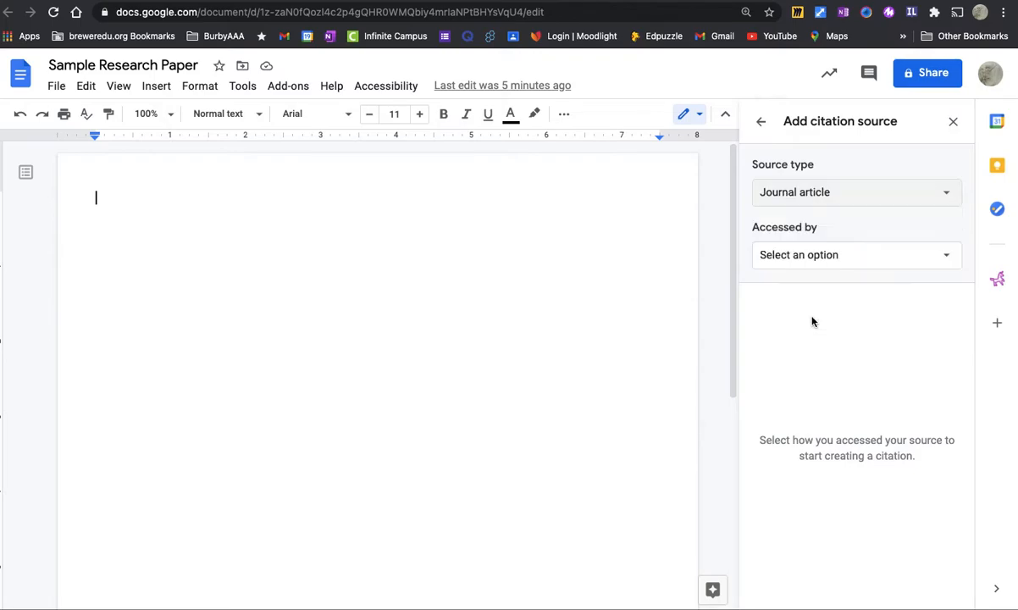
pyautogui.click(815, 263)
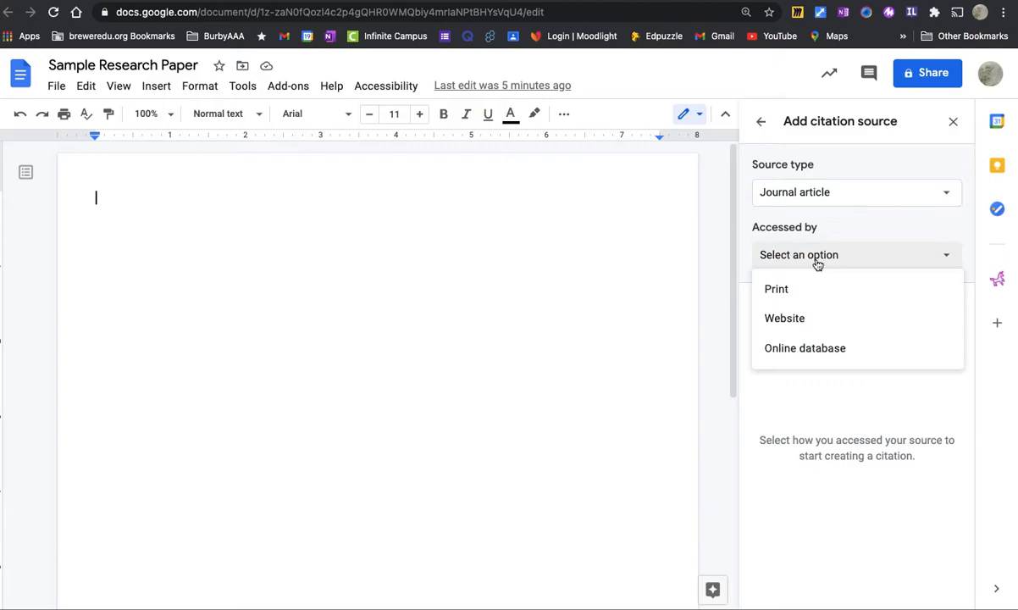
pyautogui.click(826, 326)
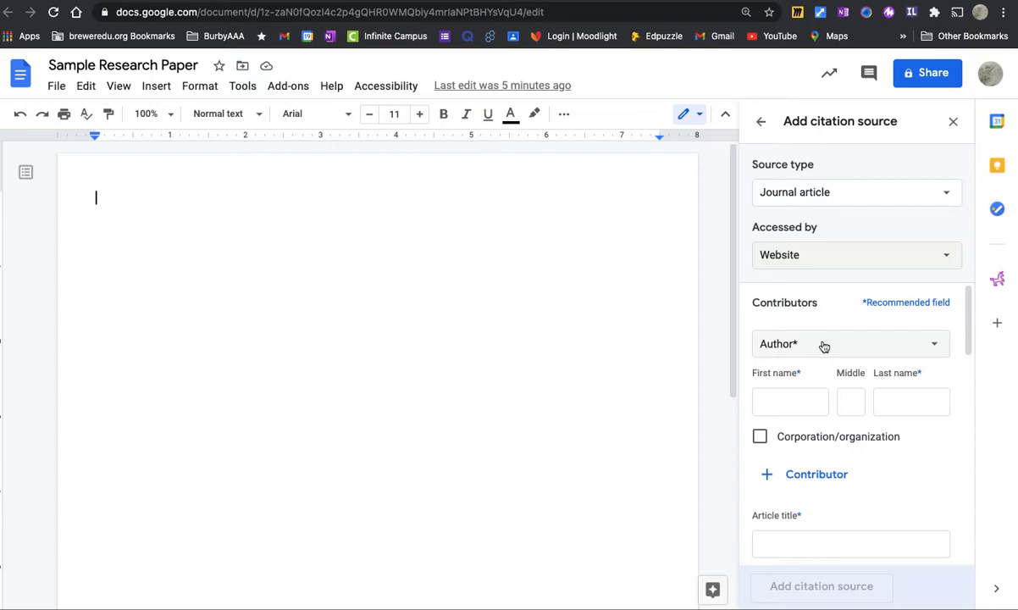
# Enter the author's first and last name as the source's contributor.
pyautogui.click(793, 403)
pyautogui.write('G')
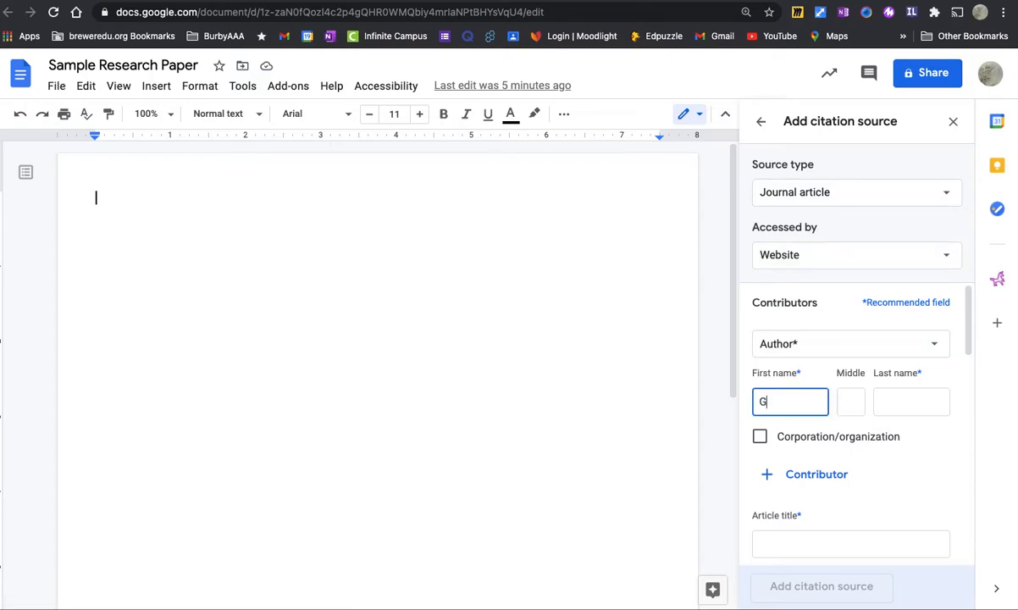
pyautogui.write('rossman')
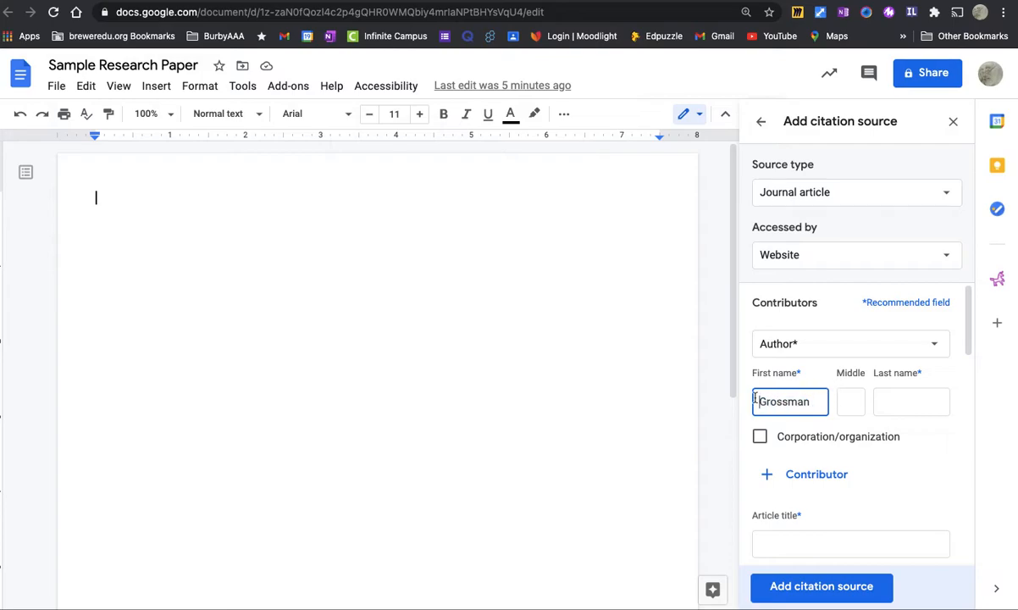
pyautogui.press('BackSpace')
pyautogui.press('BackSpace')
pyautogui.press('BackSpace')
pyautogui.press('BackSpace')
pyautogui.press('BackSpace')
pyautogui.press('BackSpace')
pyautogui.press('BackSpace')
pyautogui.press('BackSpace')
pyautogui.write('Rachel')
pyautogui.click(908, 400)
pyautogui.write('Grossman')
# Mark the author as a corporation/organization and enter National Geographic as its name.
pyautogui.scroll(-1, 890, 449)
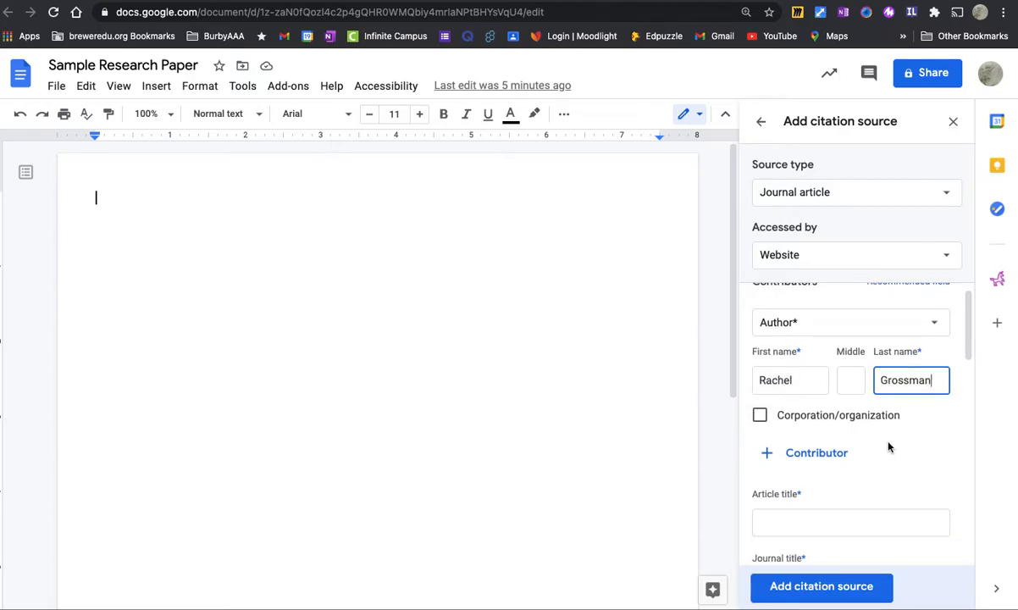
pyautogui.click(760, 416)
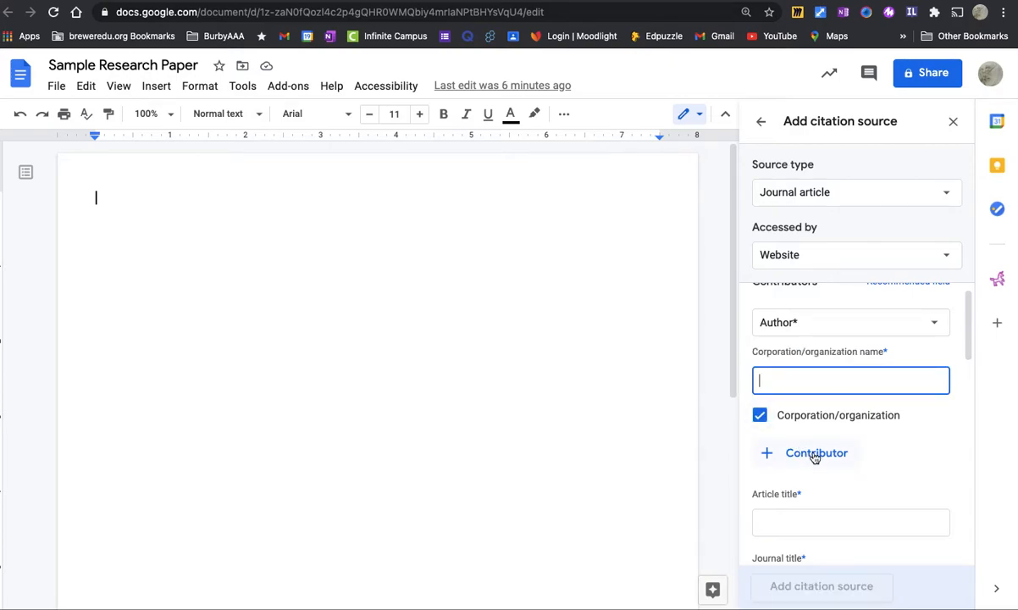
pyautogui.write('Na')
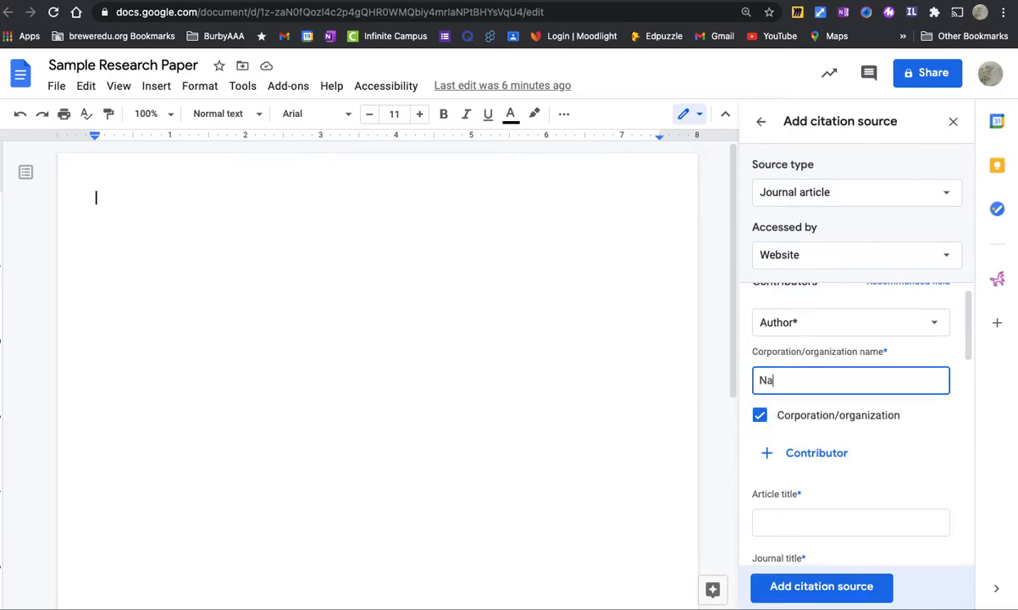
pyautogui.write('tional Geographic')
# Set the article title to "Microplastics are Everywhere" and the journal title to "National Geographic".
pyautogui.scroll(-2, 832, 486)
pyautogui.click(852, 421)
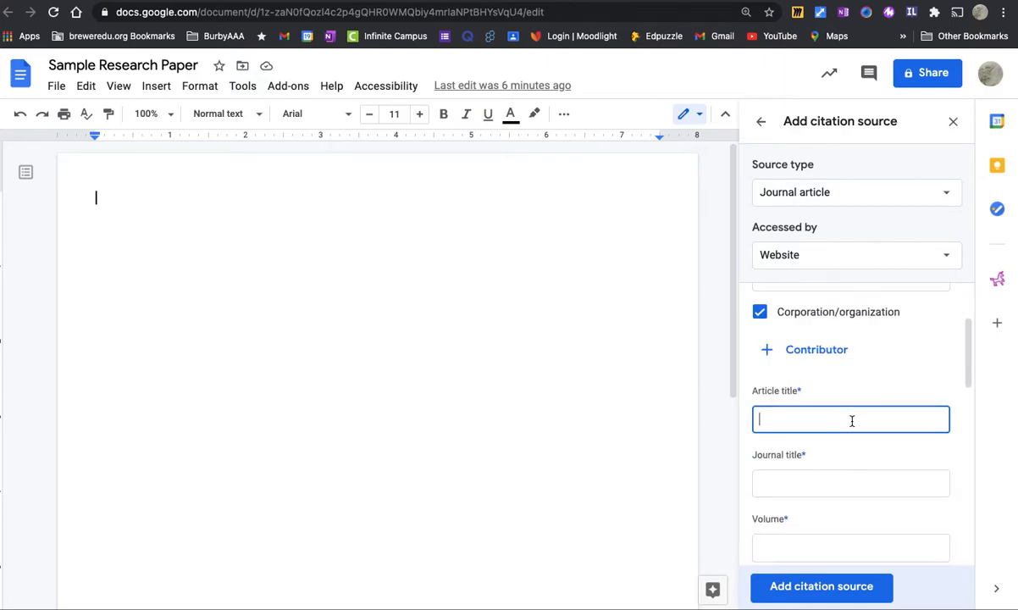
pyautogui.write('"')
pyautogui.write('Microplastics ')
pyautogui.write('are Everywhe')
pyautogui.write('re')
pyautogui.click(877, 484)
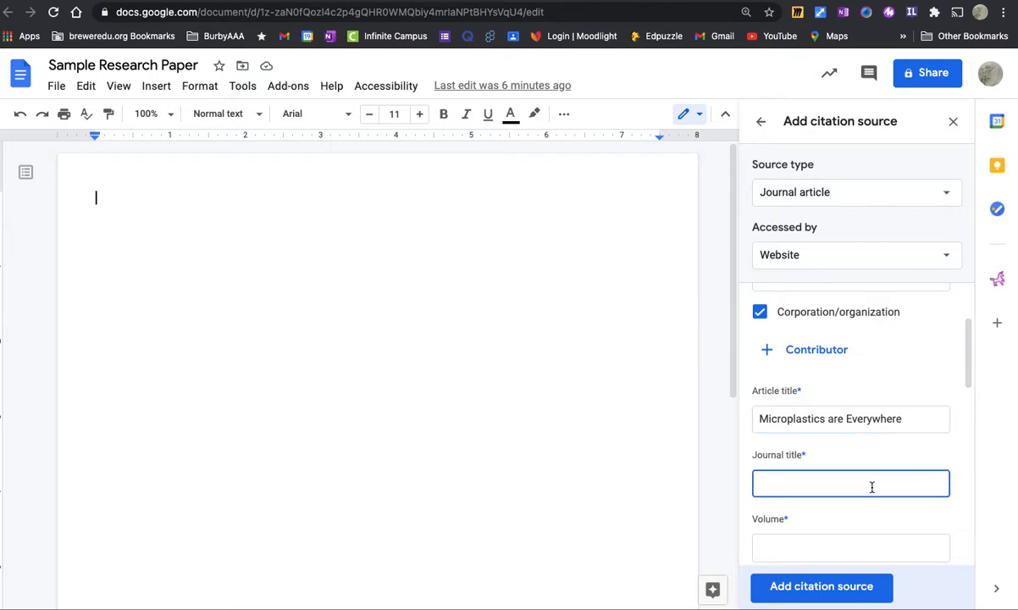
pyautogui.write('National Geographic')
pyautogui.scroll(-1, 866, 499)
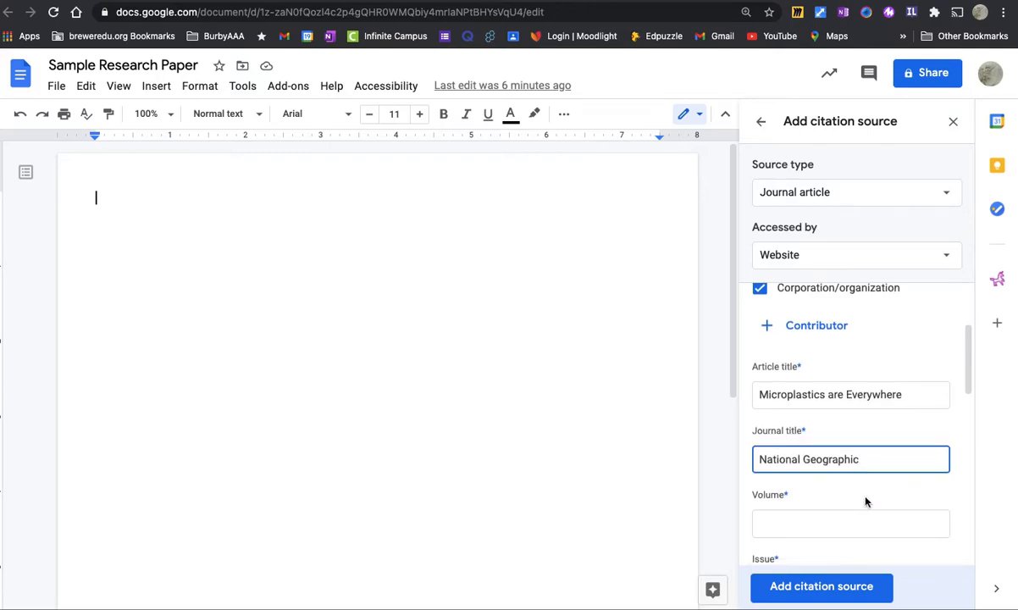
# Leave the volume, issue and pages blank and set the published year to 2017.
pyautogui.click(860, 518)
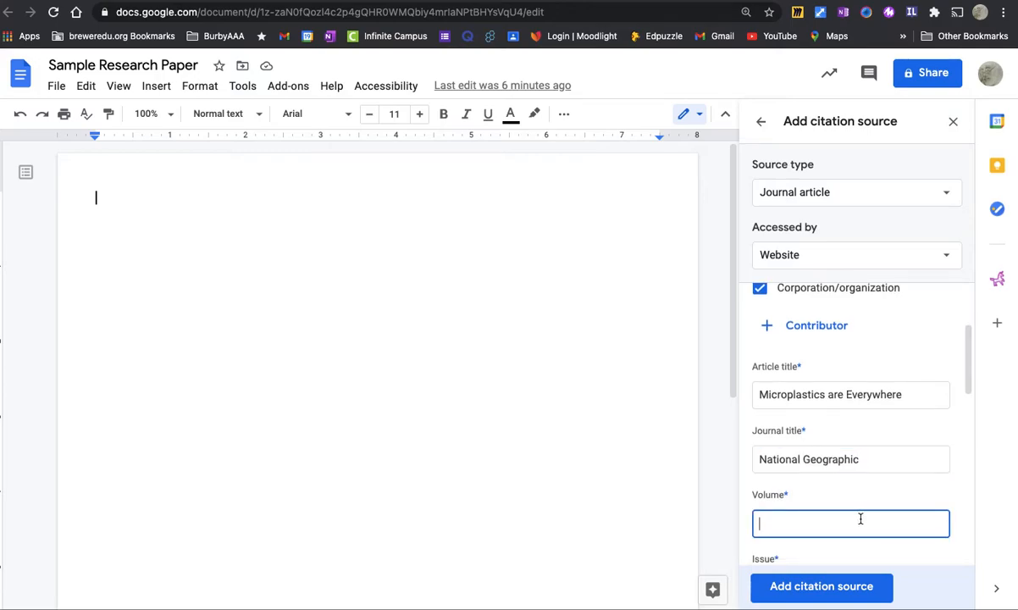
pyautogui.scroll(-3, 797, 542)
pyautogui.scroll(-5, 797, 539)
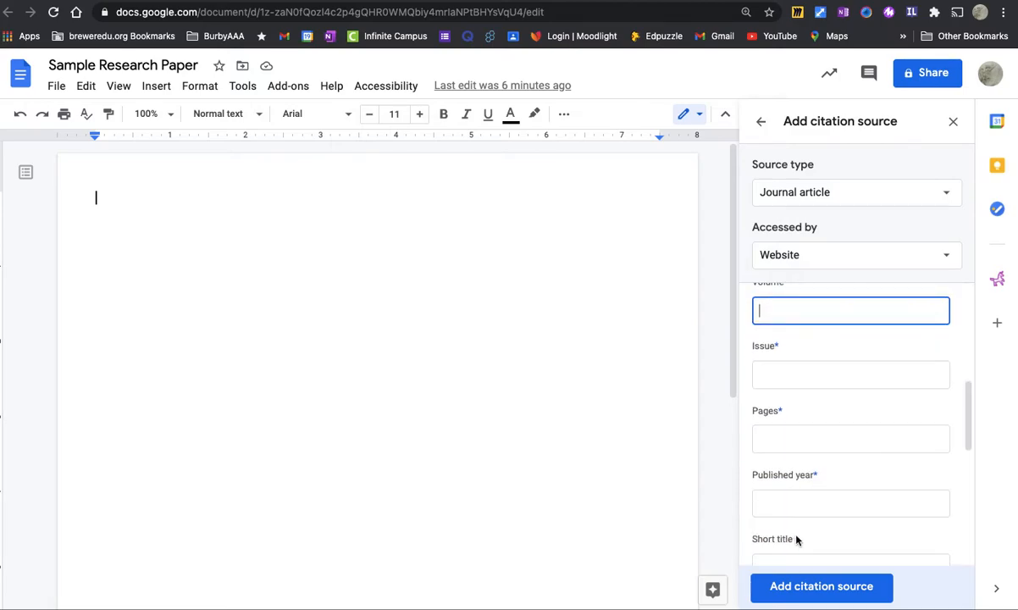
pyautogui.click(808, 500)
pyautogui.write('20')
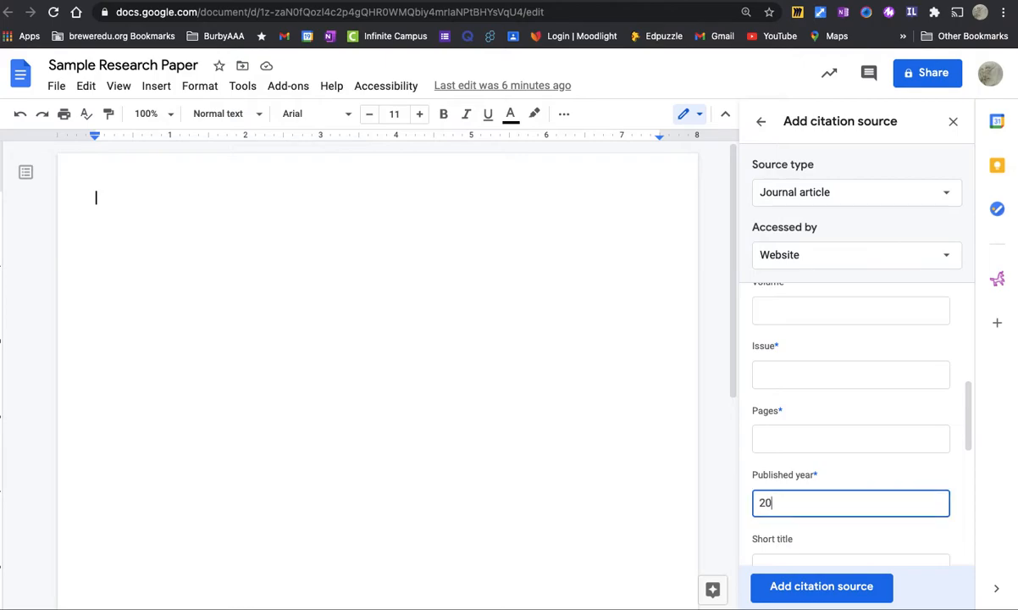
pyautogui.write('17')
# Set the source's website title to "National Geographic".
pyautogui.scroll(-3, 810, 510)
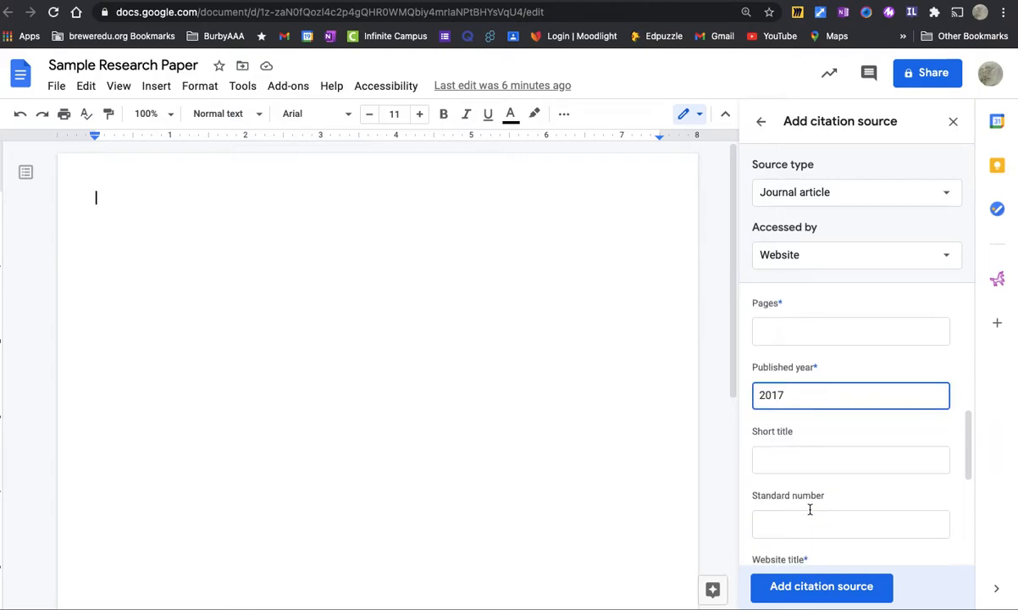
pyautogui.scroll(-2, 823, 522)
pyautogui.click(830, 527)
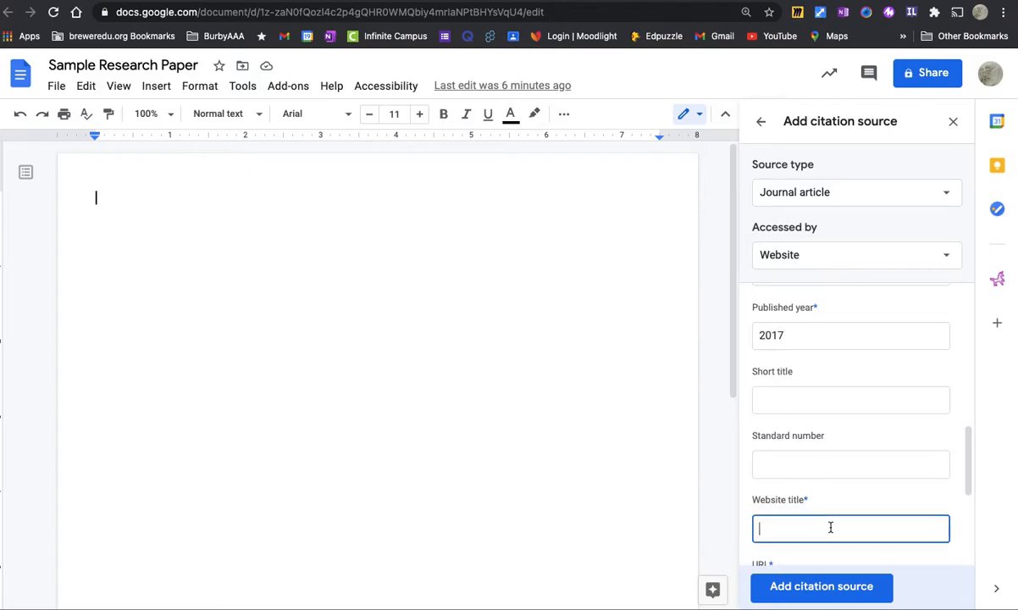
pyautogui.write('National Geographic')
pyautogui.scroll(-3, 754, 500)
pyautogui.click(805, 484)
pyautogui.write('www')
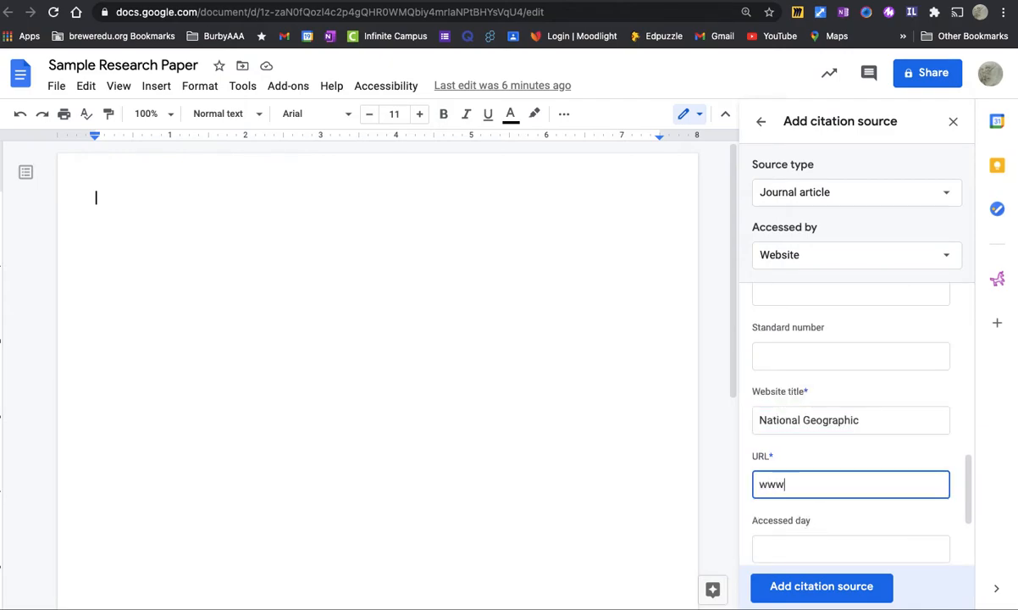
pyautogui.write('.nationalgeographic.com/')
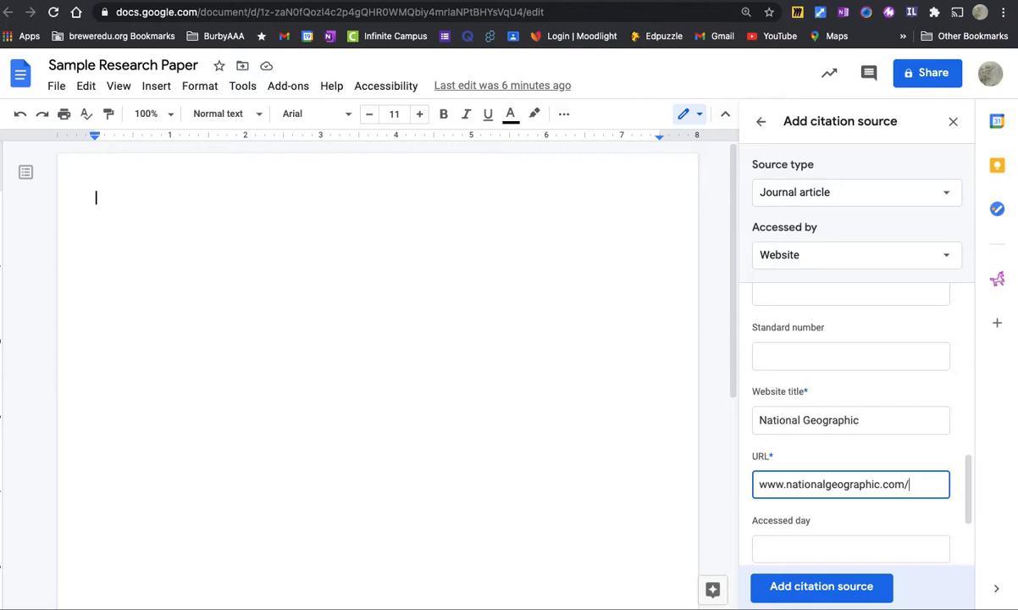
pyautogui.write('gorss')
pyautogui.press('BackSpace')
pyautogui.press('BackSpace')
pyautogui.press('BackSpace')
pyautogui.press('BackSpace')
pyautogui.write('rossman')
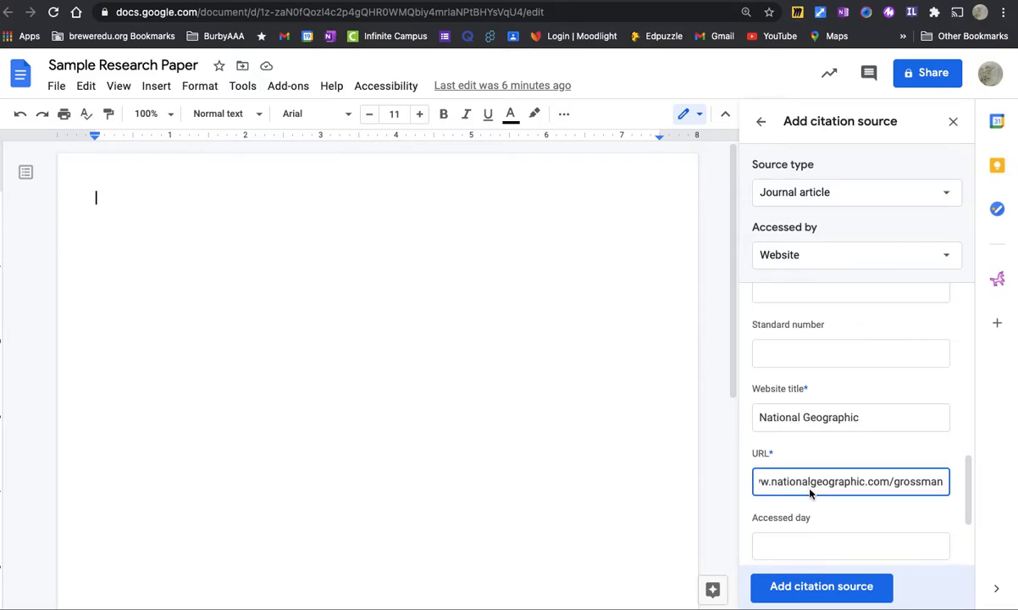
# Set the accessed day to 2, month to 2 and year to 2021, and add the citation source.
pyautogui.scroll(-2, 829, 491)
pyautogui.click(825, 456)
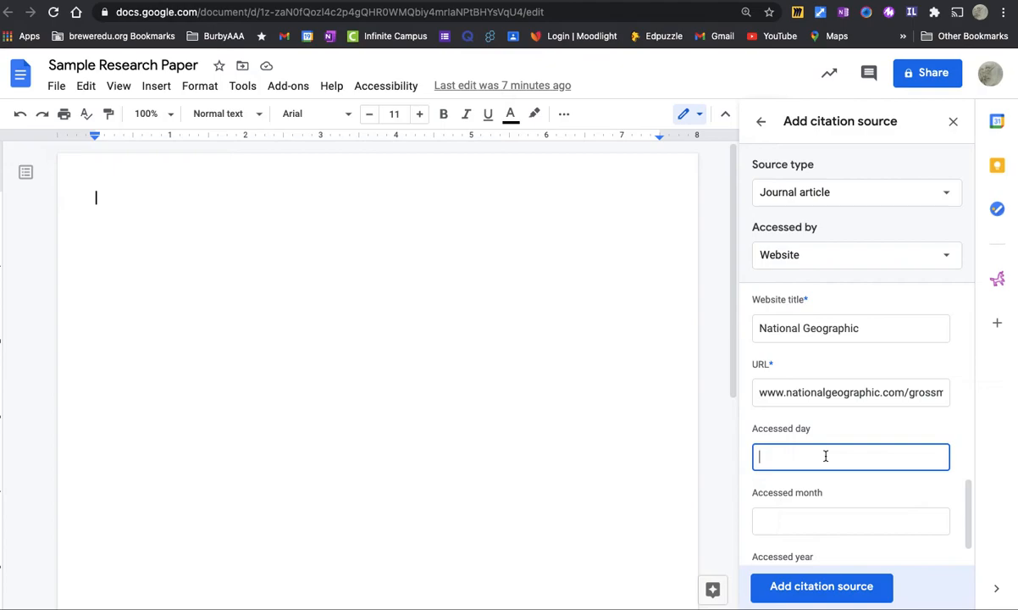
pyautogui.write('2/15/21')
pyautogui.moveTo(878, 460); pyautogui.dragTo(734, 456)
pyautogui.write('2')
pyautogui.click(808, 522)
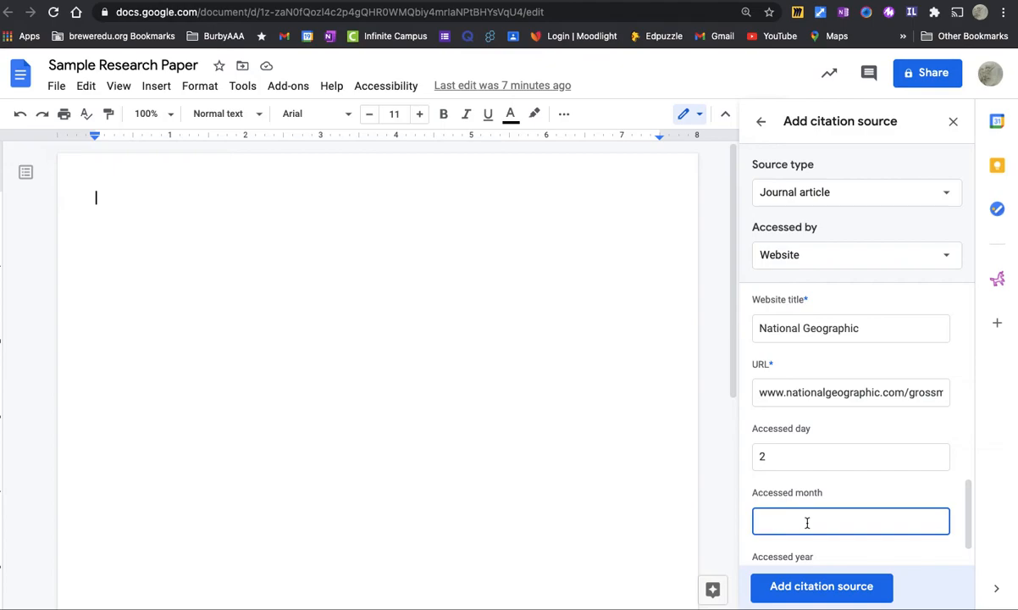
pyautogui.write('2')
pyautogui.scroll(-1, 819, 521)
pyautogui.click(819, 553)
pyautogui.write('2021')
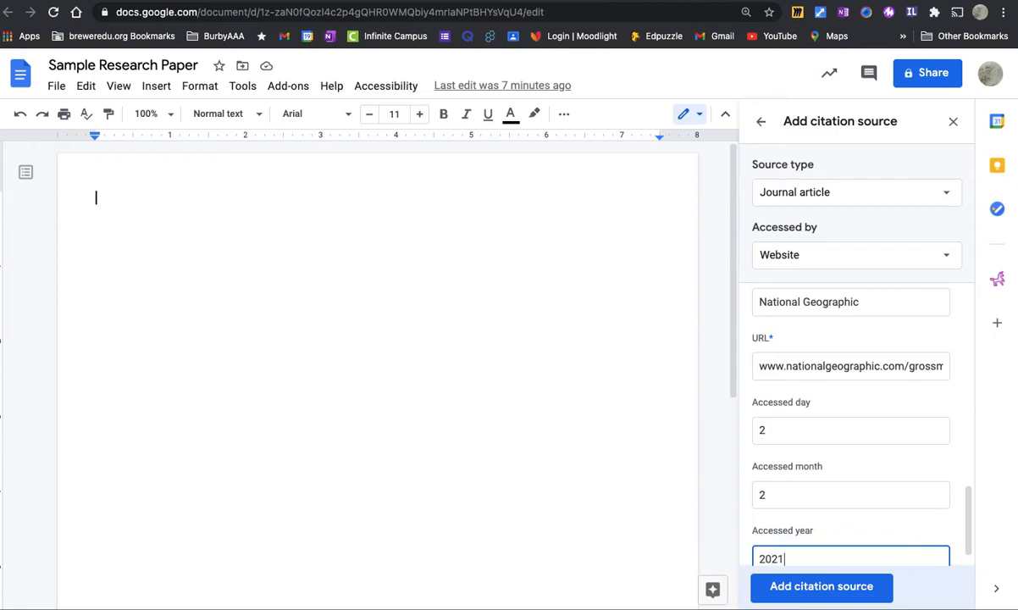
pyautogui.scroll(-1, 861, 543)
pyautogui.click(850, 593)
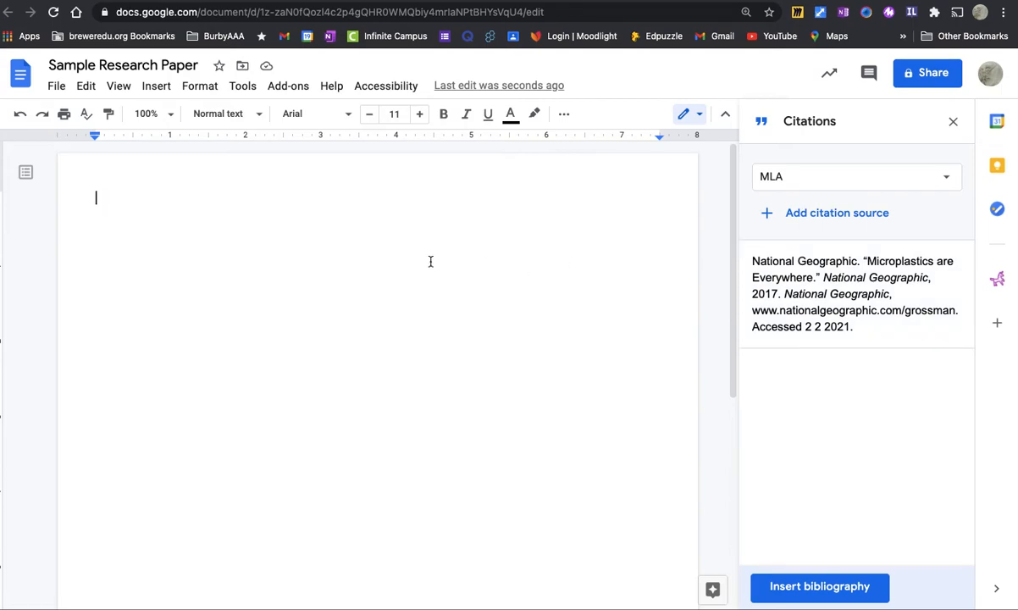
# Write "According to research [author's full name], microplastics are now everywhere that people go - and even inside of their bodies" in the document, without a closing period.
pyautogui.write('According to ')
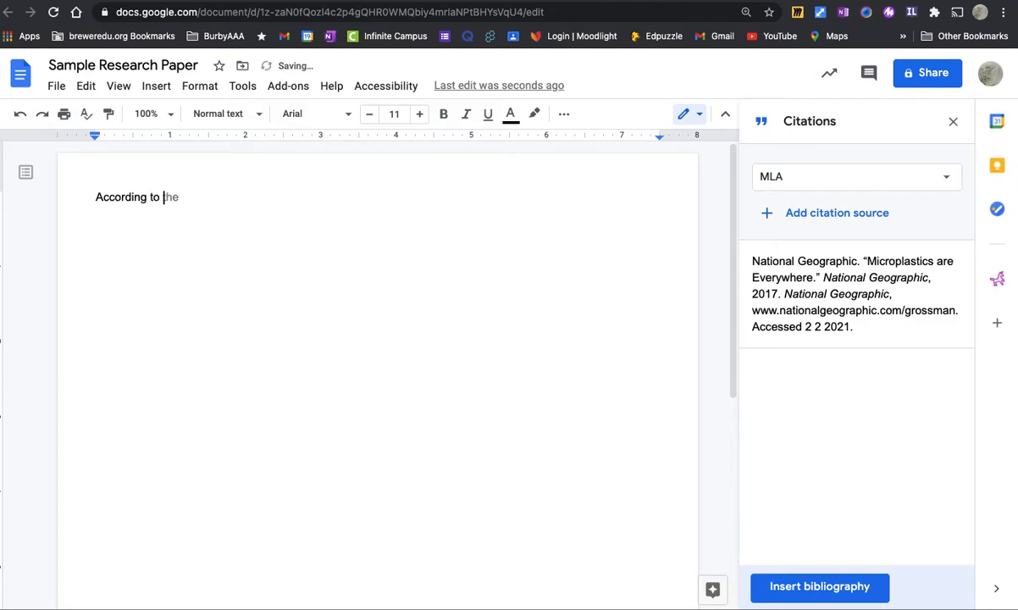
pyautogui.write('research Rachel Grossman, ')
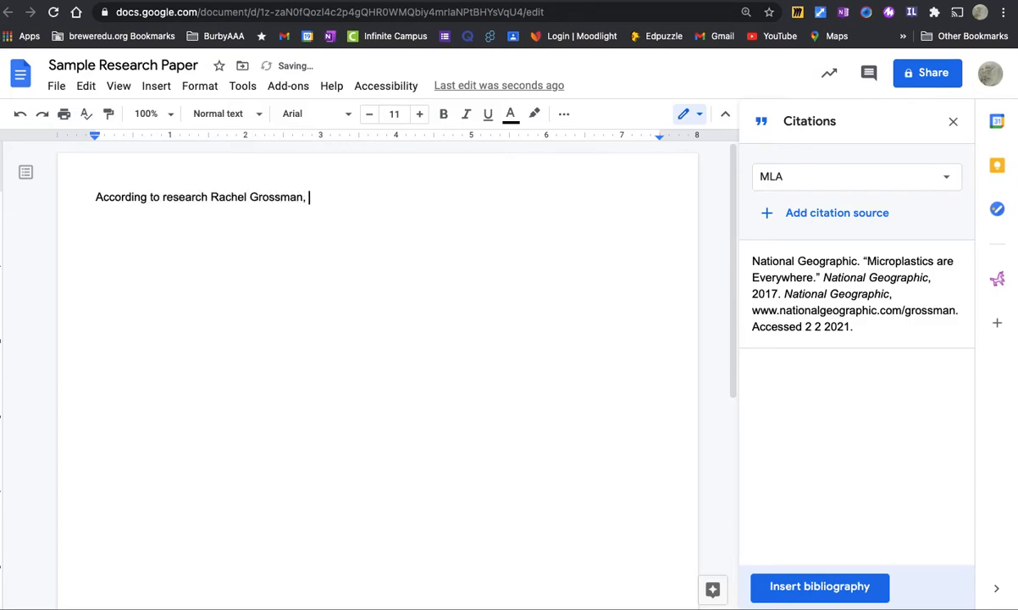
pyautogui.write('microplastics are no')
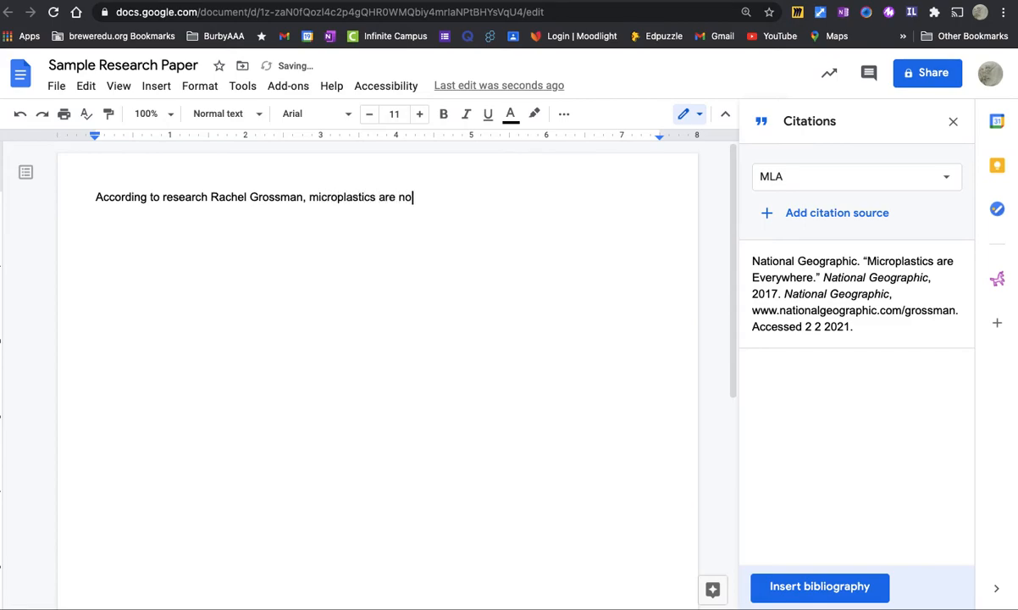
pyautogui.write('w everywhere that people go - ')
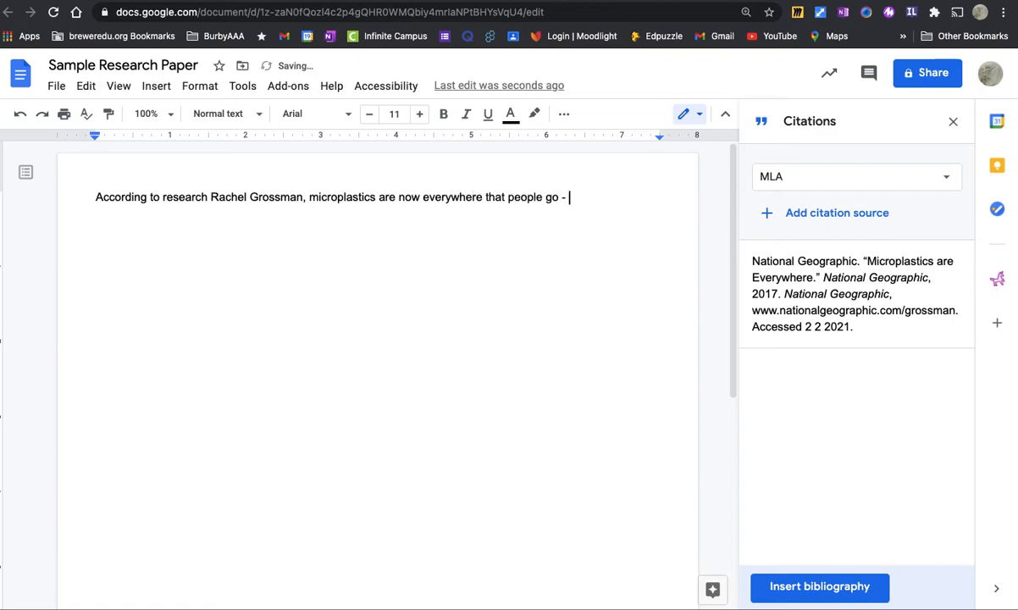
pyautogui.write('and even inside of their bodies.')
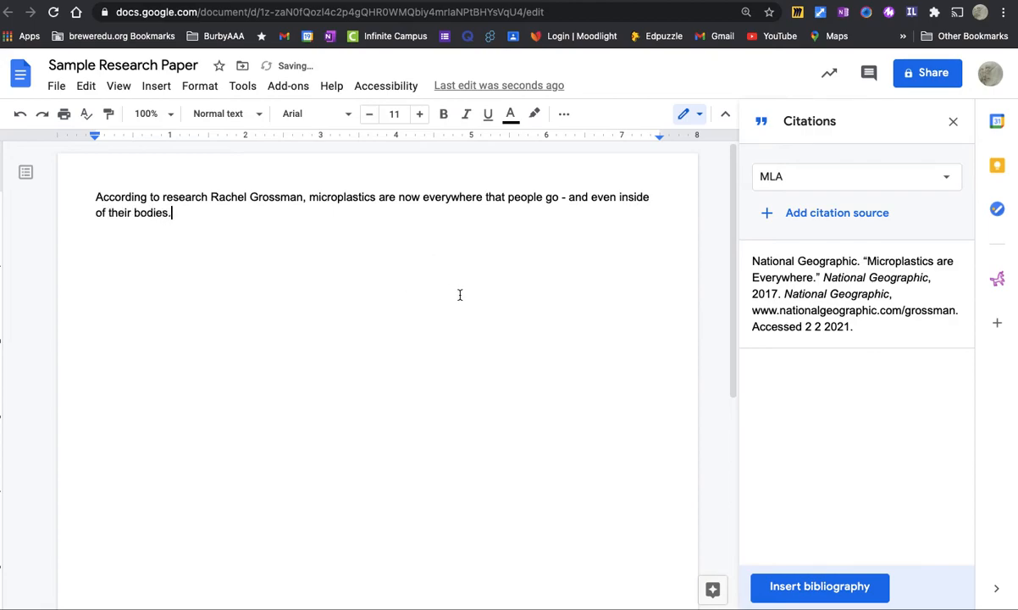
pyautogui.press('BackSpace')
pyautogui.moveTo(928, 271)
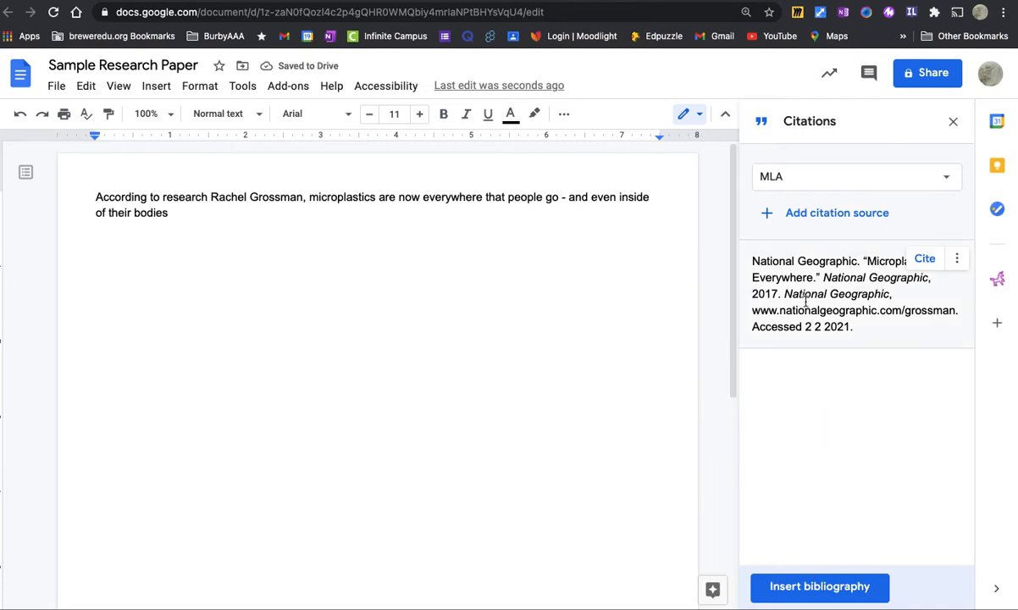
# Cite the National Geographic source after "bodies", remove the page-number placeholder and end the sentence with a period.
pyautogui.click(924, 261)
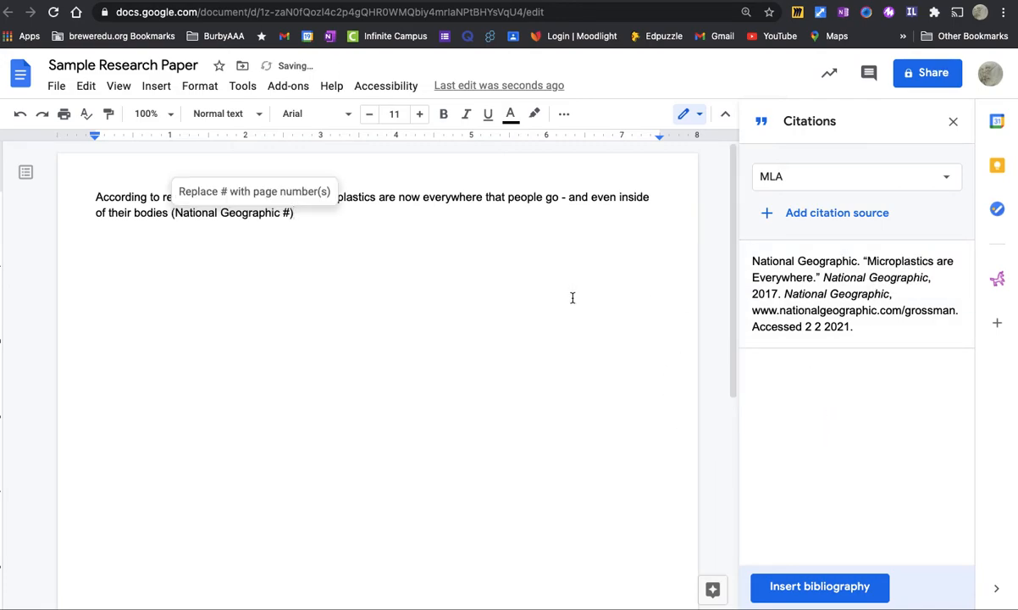
pyautogui.click(291, 213)
pyautogui.press('BackSpace')
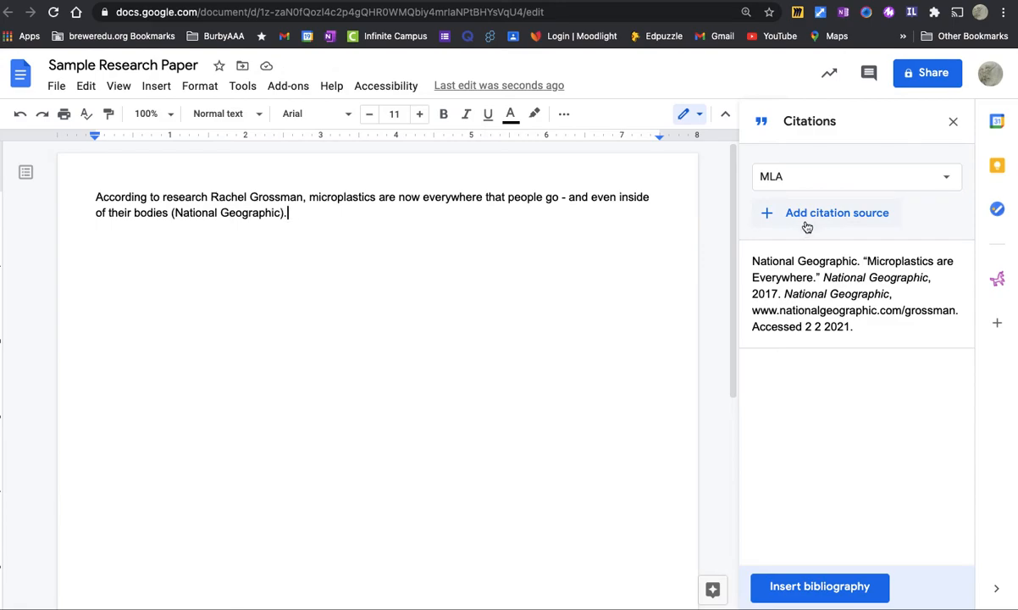
# Start a new line after the cited sentence and insert a page break there.
pyautogui.moveTo(925, 266)
pyautogui.press('Return')
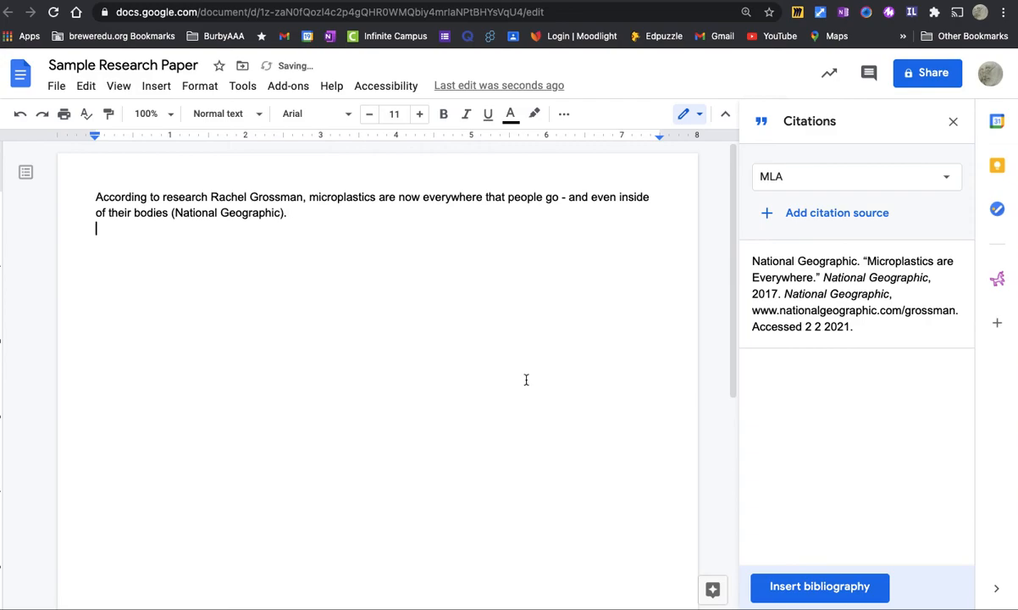
pyautogui.click(154, 88)
pyautogui.moveTo(275, 364)
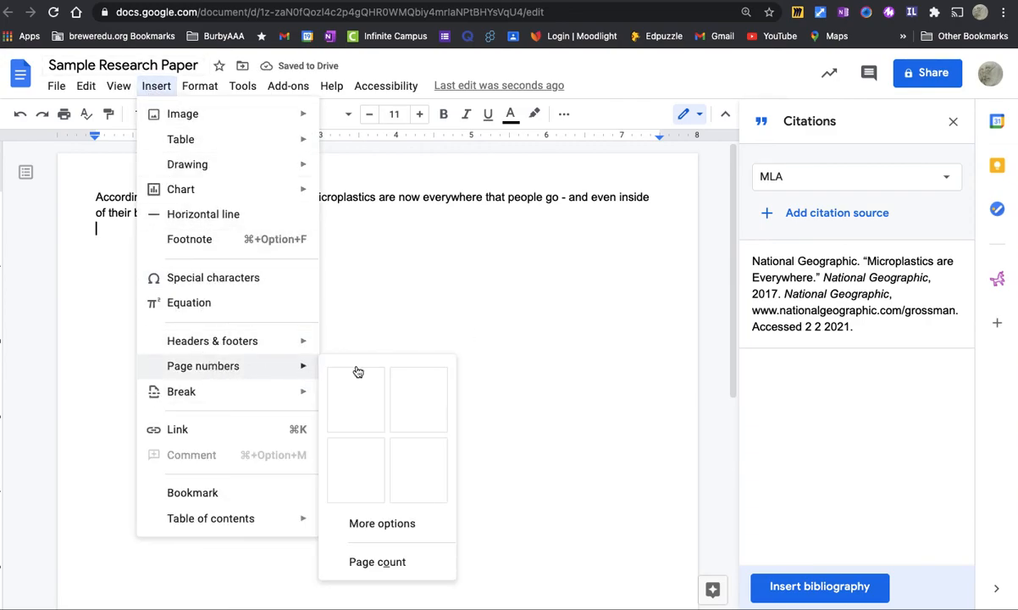
pyautogui.moveTo(310, 395)
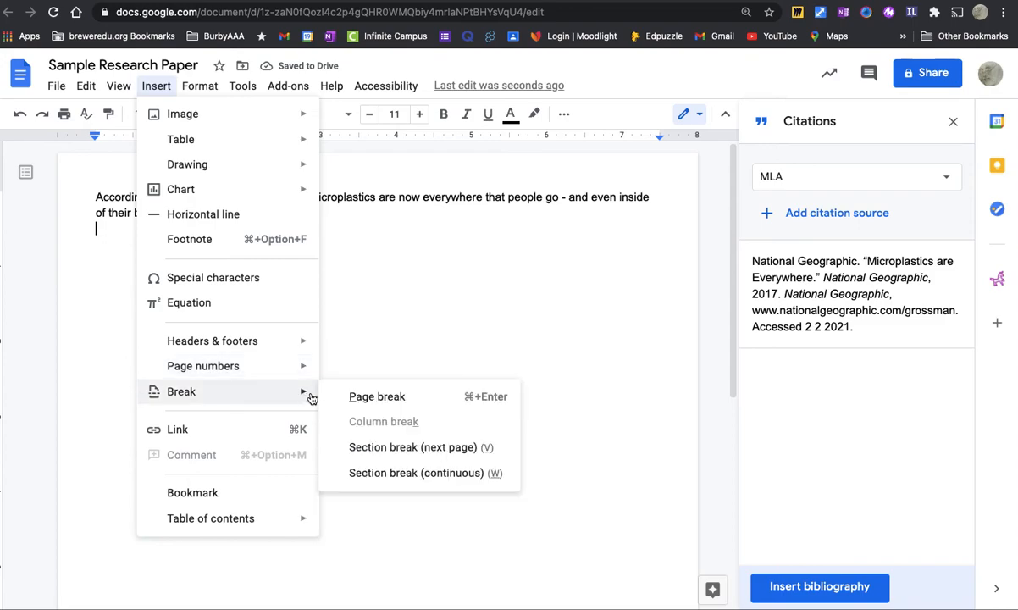
pyautogui.click(355, 396)
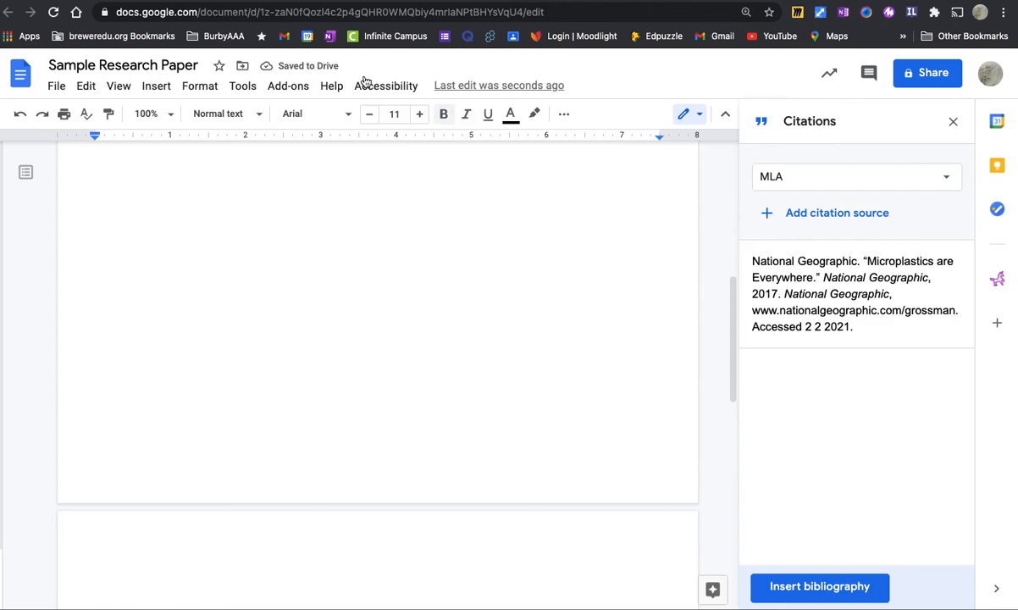
# Add a centered "Works Cited" heading on the new page, followed by a new line.
pyautogui.click(565, 115)
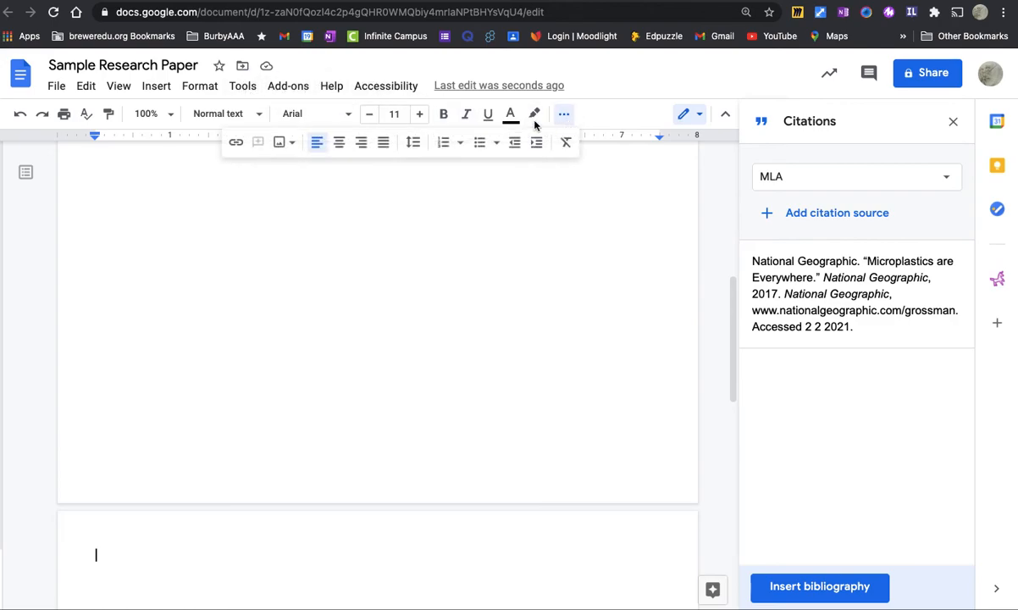
pyautogui.click(339, 142)
pyautogui.write('Wor')
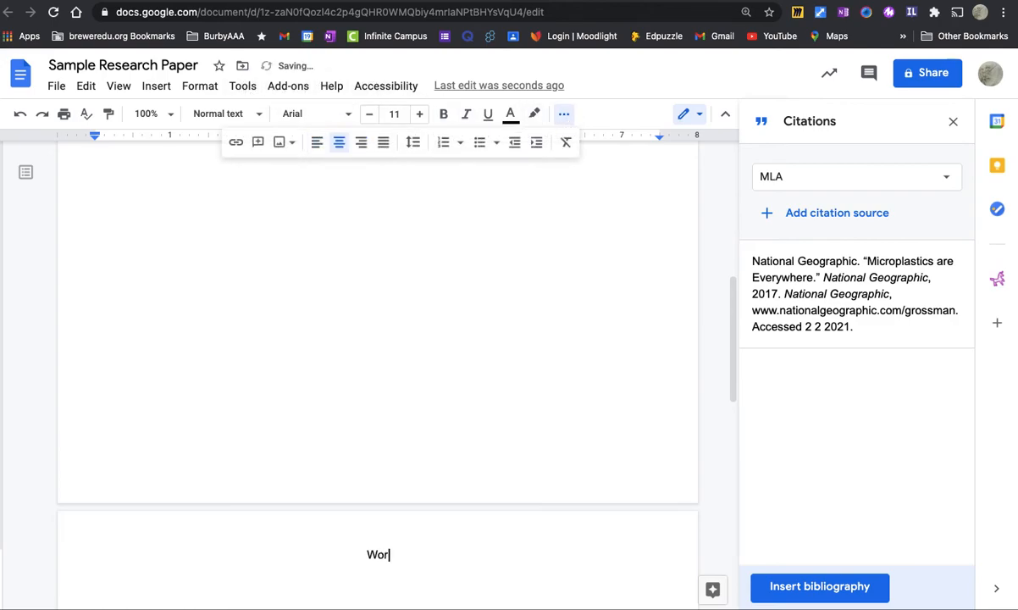
pyautogui.write('ks Cited')
pyautogui.press('Return')
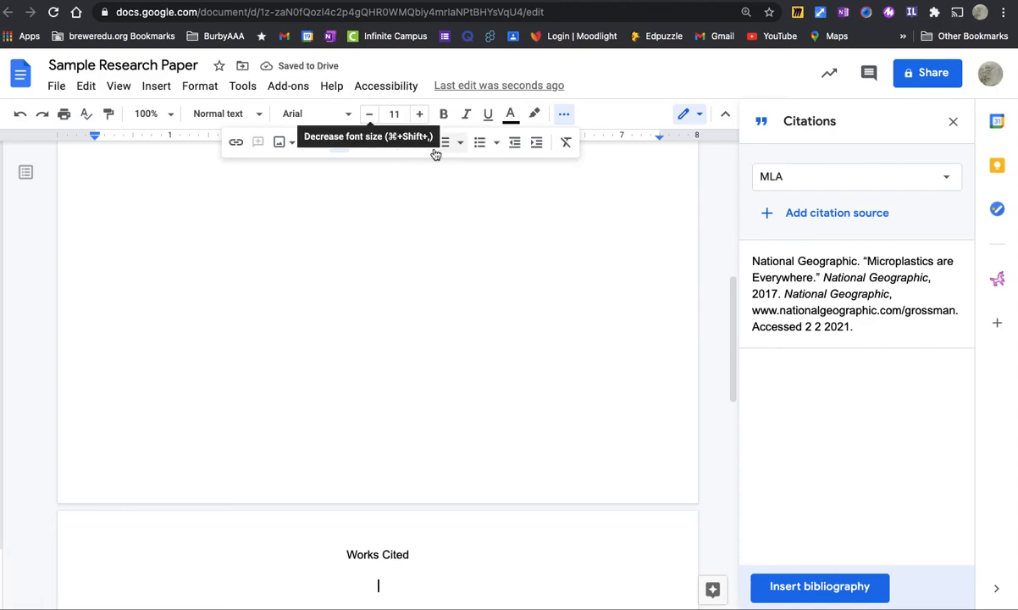
# Insert the bibliography below the "Works Cited" heading.
pyautogui.click(797, 586)
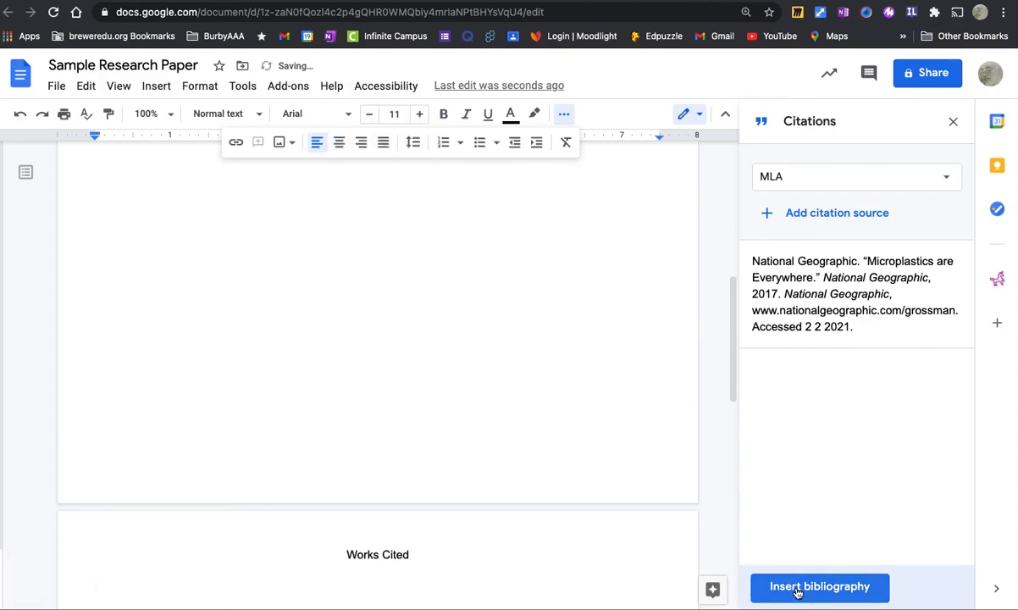
pyautogui.click(797, 587)
pyautogui.scroll(-1, 649, 509)
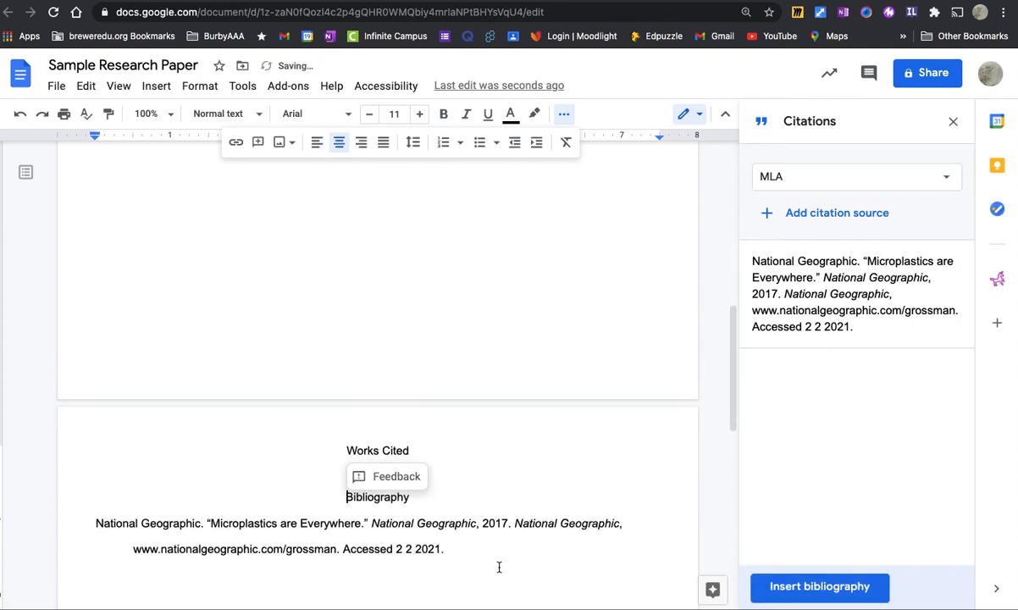
# Delete the inserted "Bibliography" heading and left-align the emptied line.
pyautogui.click(488, 537)
pyautogui.moveTo(419, 502); pyautogui.dragTo(345, 499)
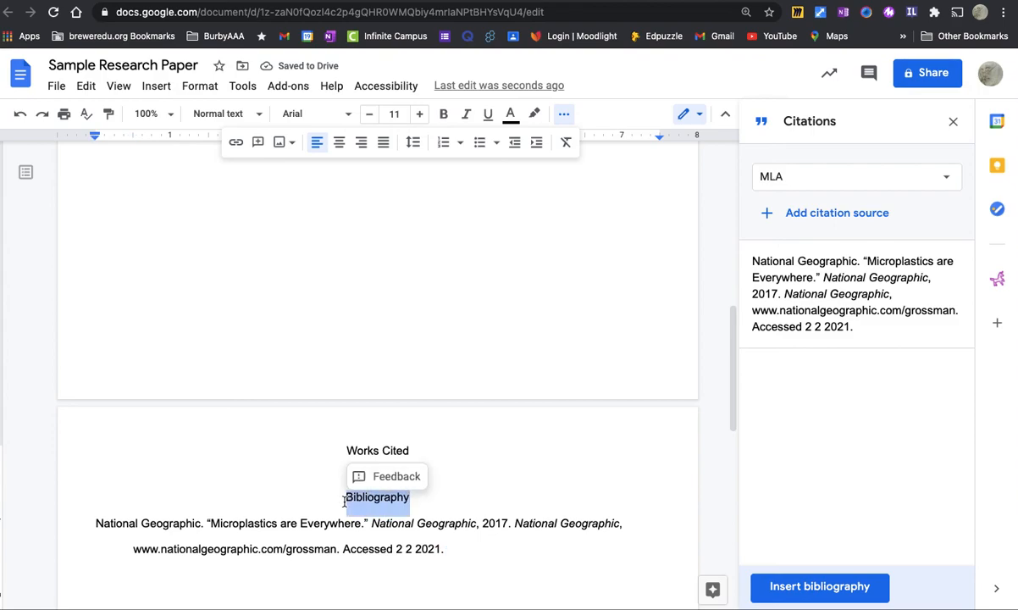
pyautogui.press('BackSpace')
pyautogui.press('super+shift+l')
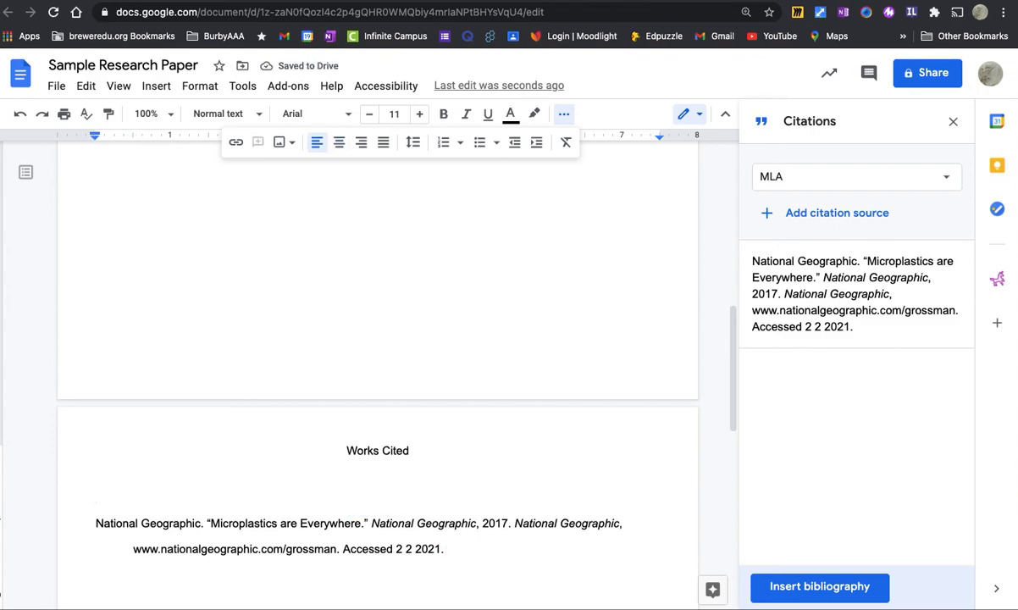
# Add a new line after the National Geographic entry in the works cited list.
pyautogui.moveTo(520, 573); pyautogui.dragTo(499, 552)
pyautogui.click(487, 549)
pyautogui.press('Return')
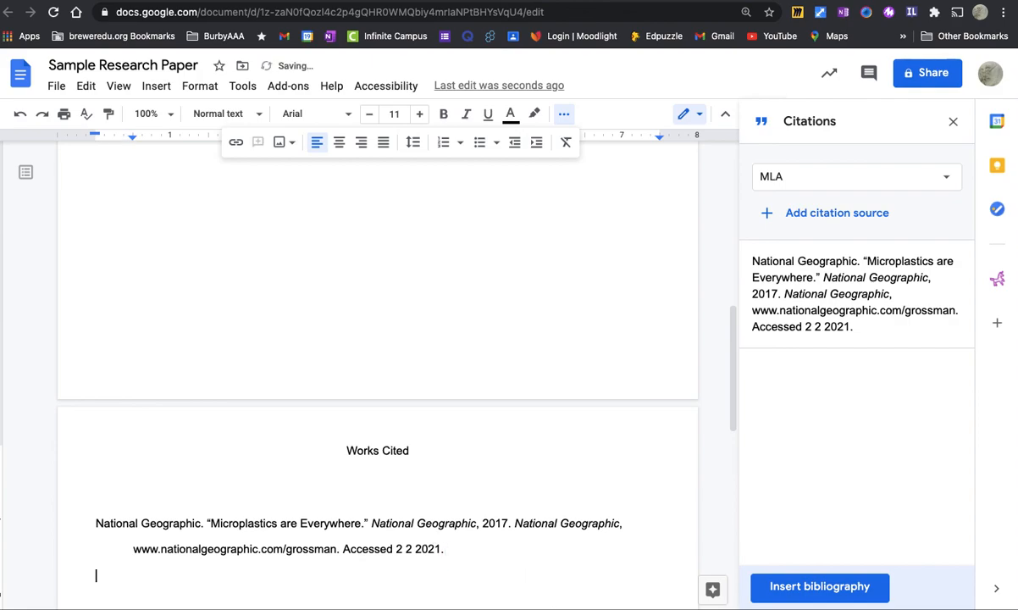